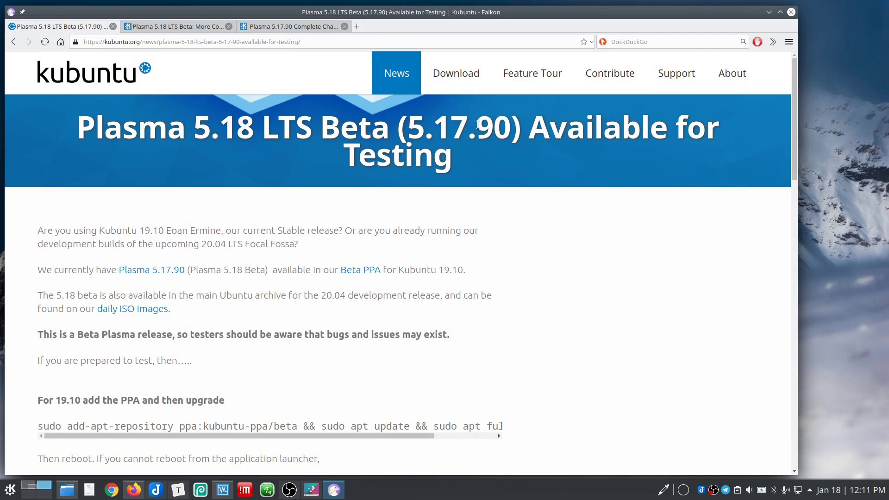
Step: Launch System Information via an 'info' launcher search, close it, and lower the screen brightness
{"action": "left_click", "coordinate": [3, 496]}
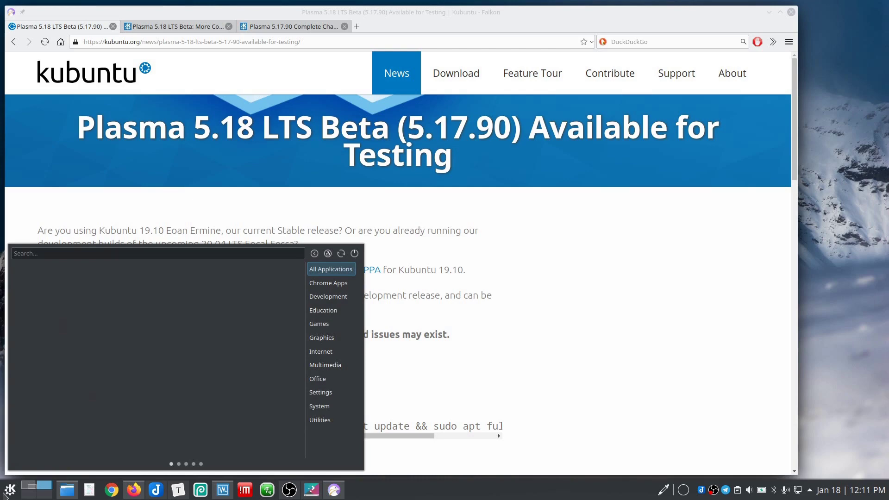
{"action": "type", "text": "info"}
{"action": "key", "text": "Return"}
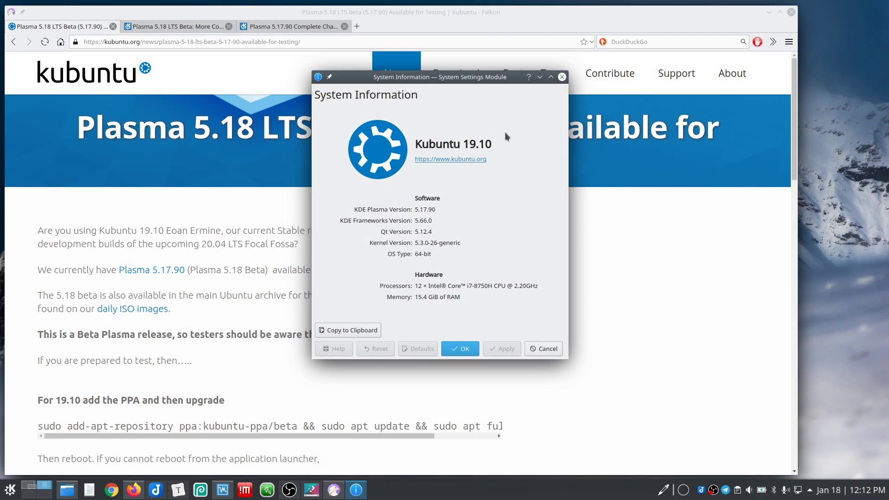
{"action": "left_click", "coordinate": [547, 350]}
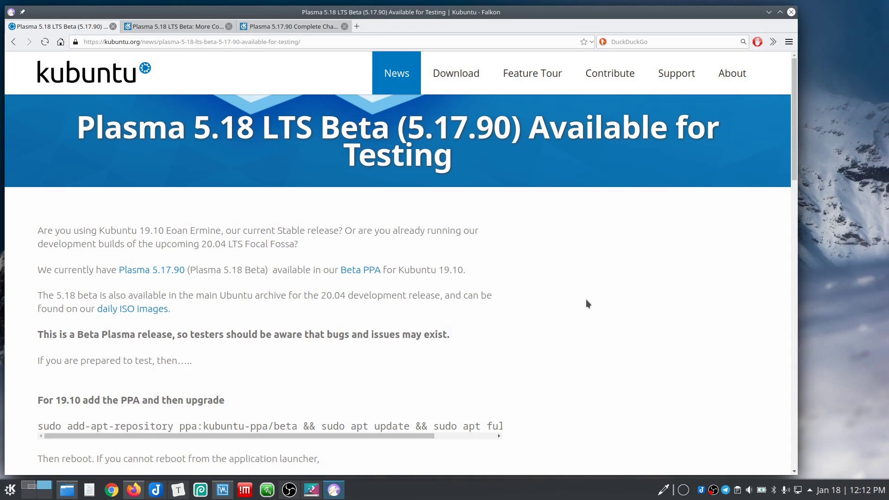
{"action": "key", "text": "XF86MonBrightnessDown"}
Step: Scroll down the Kubuntu page and scroll the code block sideways to read the full PPA command
{"action": "scroll", "coordinate": [588, 278], "scroll_direction": "down", "scroll_amount": 4}
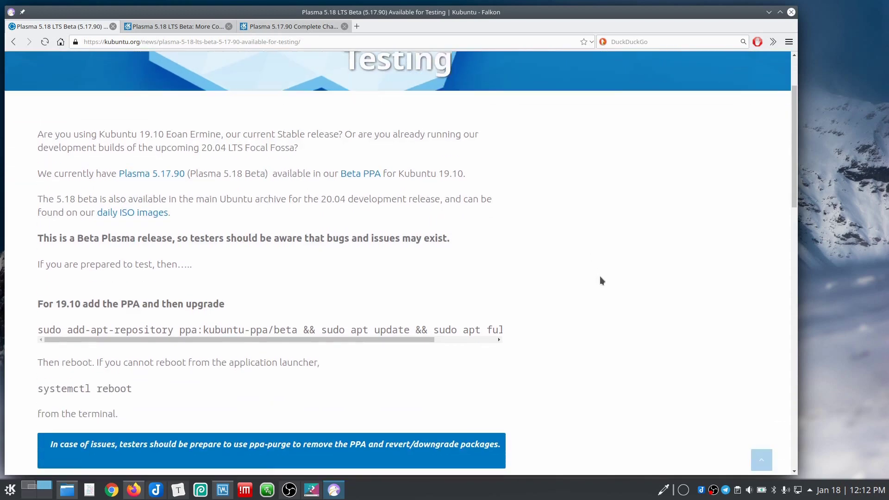
{"action": "scroll", "coordinate": [606, 276], "scroll_direction": "down", "scroll_amount": 1}
{"action": "left_click_drag", "start_coordinate": [104, 184], "coordinate": [181, 184]}
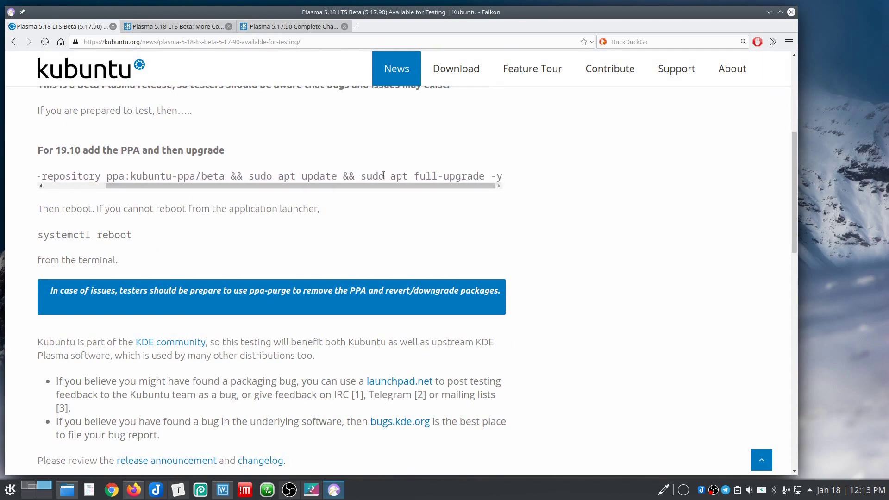
{"action": "left_click_drag", "start_coordinate": [479, 185], "coordinate": [419, 185]}
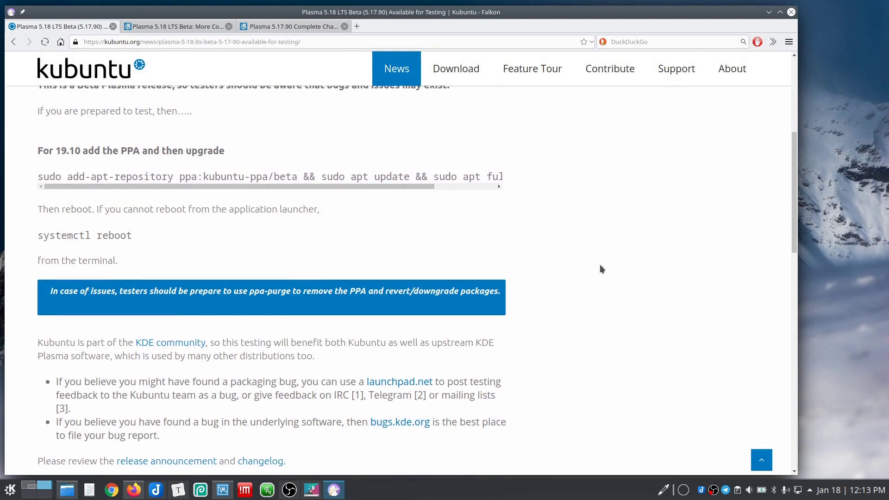
Step: Scroll the Kubuntu page to the reboot instructions below the upgrade command
{"action": "scroll", "coordinate": [600, 265], "scroll_direction": "up", "scroll_amount": 3}
{"action": "scroll", "coordinate": [534, 163], "scroll_direction": "up", "scroll_amount": 3}
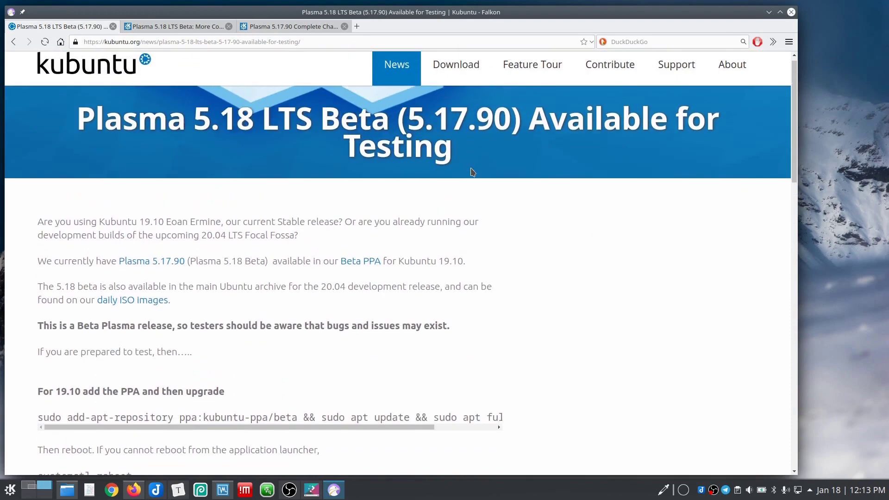
{"action": "scroll", "coordinate": [575, 222], "scroll_direction": "down", "scroll_amount": 5}
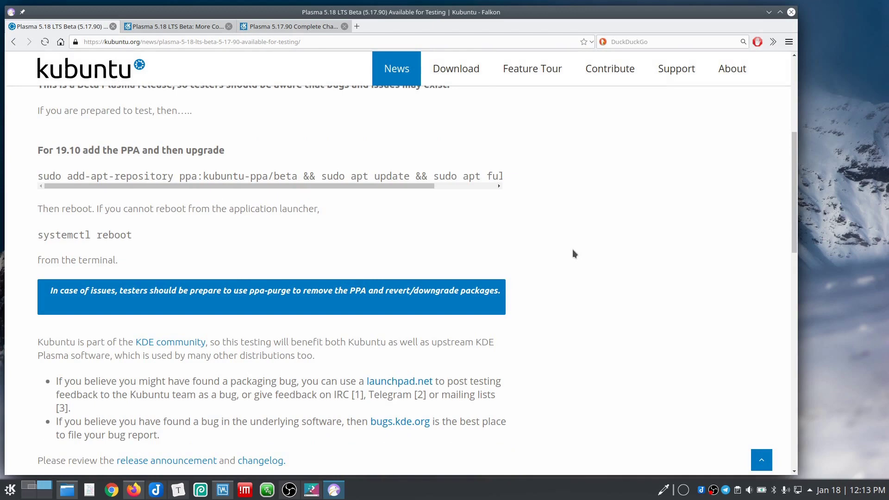
{"action": "scroll", "coordinate": [574, 253], "scroll_direction": "down", "scroll_amount": 3}
{"action": "scroll", "coordinate": [621, 255], "scroll_direction": "up", "scroll_amount": 1}
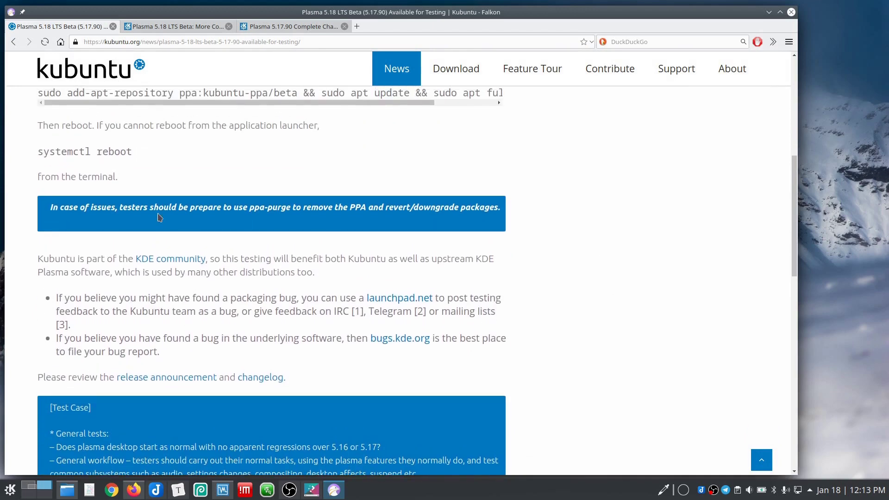
Step: Scroll down through the Test Case checklist to the Thanks! paragraph and IRC/Telegram help links
{"action": "scroll", "coordinate": [30, 208], "scroll_direction": "down", "scroll_amount": 1}
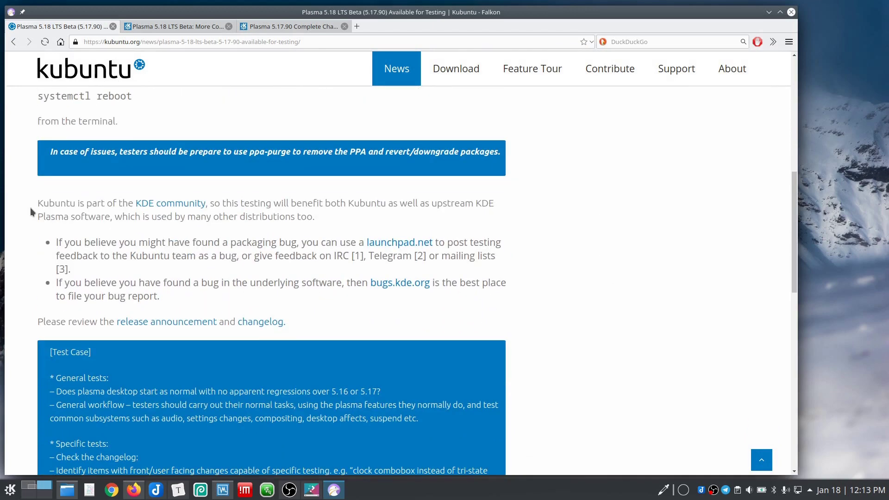
{"action": "scroll", "coordinate": [29, 208], "scroll_direction": "down", "scroll_amount": 1}
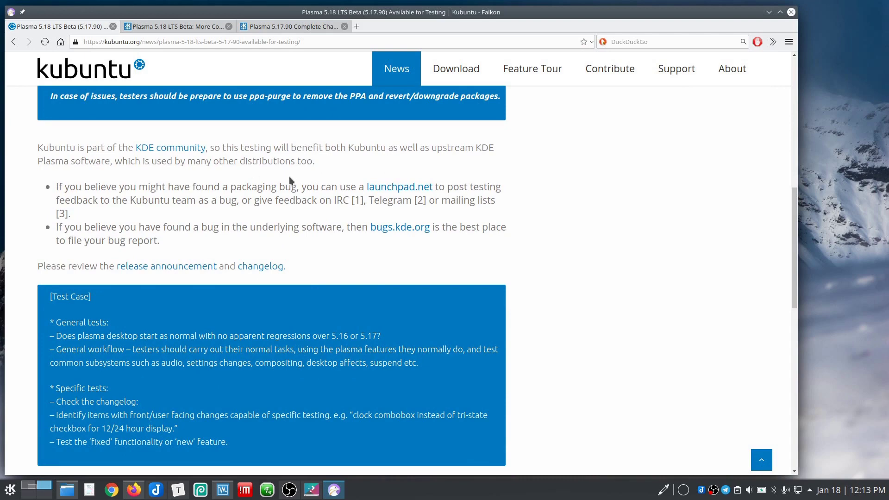
{"action": "scroll", "coordinate": [274, 211], "scroll_direction": "up", "scroll_amount": 1}
{"action": "scroll", "coordinate": [73, 240], "scroll_direction": "down", "scroll_amount": 2}
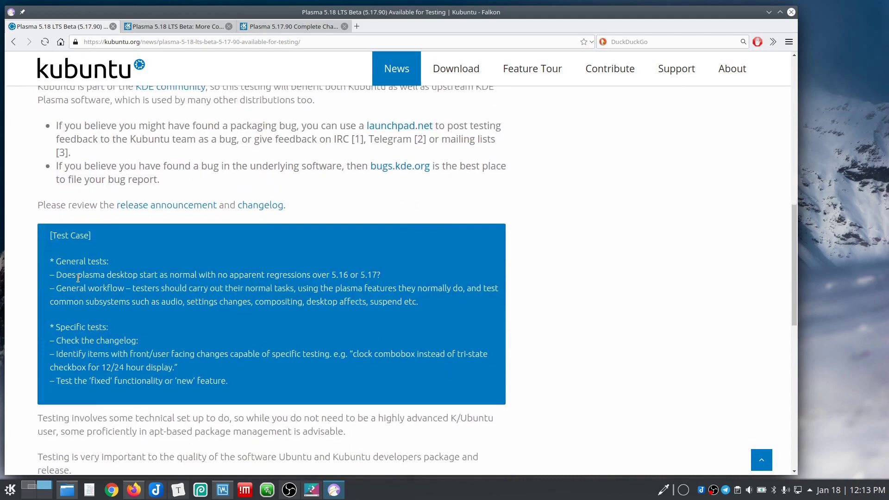
{"action": "scroll", "coordinate": [77, 273], "scroll_direction": "down", "scroll_amount": 1}
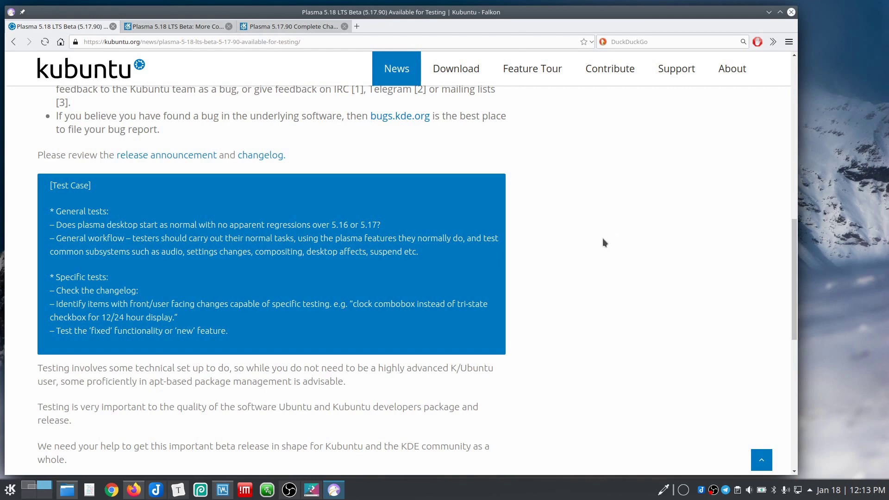
{"action": "scroll", "coordinate": [605, 246], "scroll_direction": "down", "scroll_amount": 1}
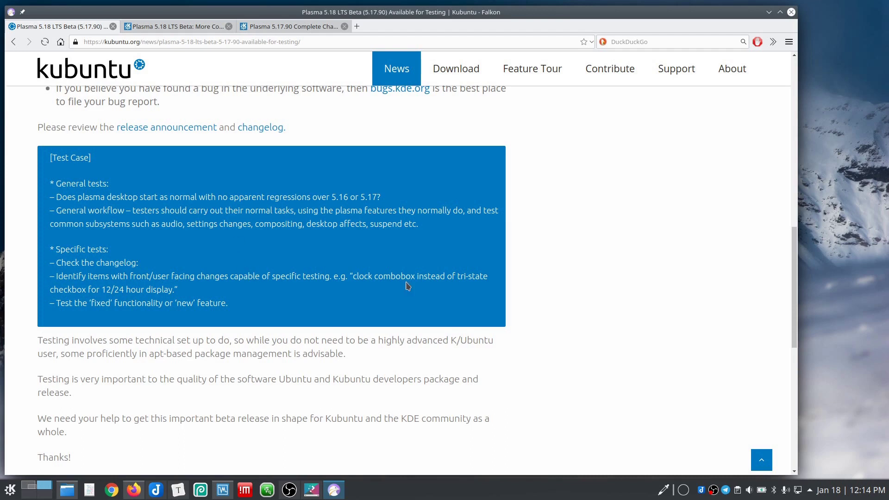
{"action": "scroll", "coordinate": [348, 250], "scroll_direction": "down", "scroll_amount": 1}
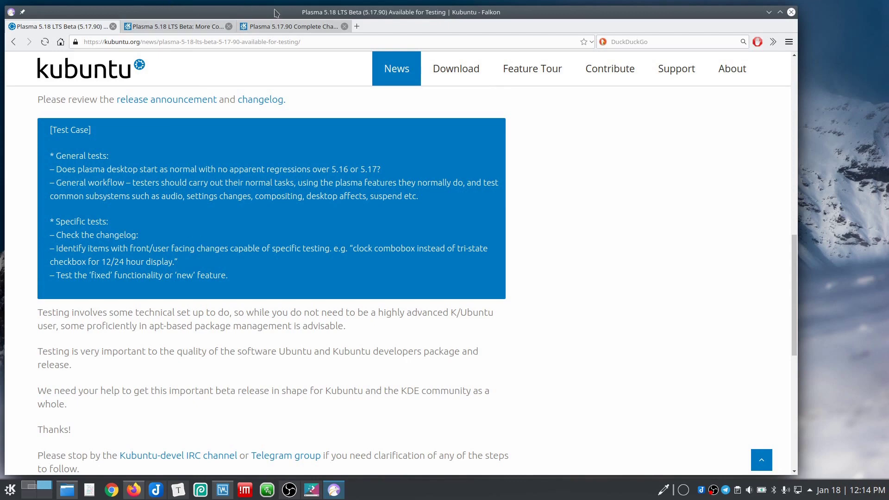
{"action": "left_click", "coordinate": [280, 27]}
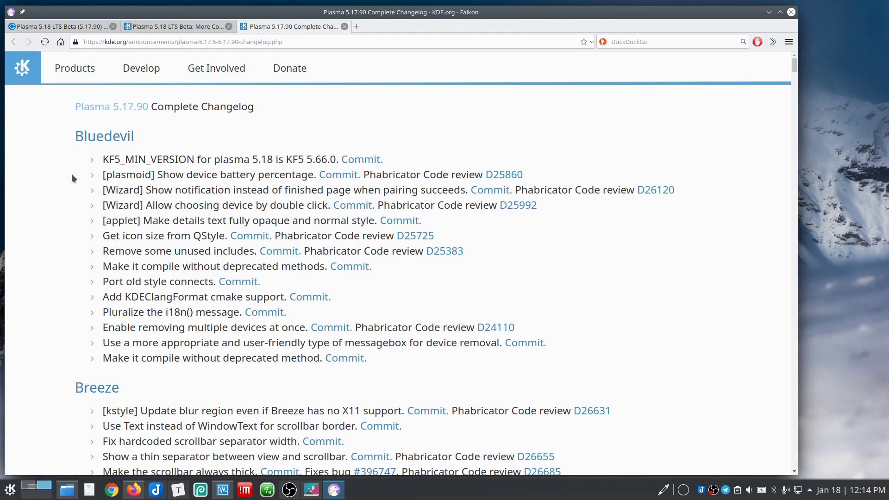
{"action": "scroll", "coordinate": [407, 244], "scroll_direction": "down", "scroll_amount": 3}
{"action": "scroll", "coordinate": [406, 244], "scroll_direction": "down", "scroll_amount": 15}
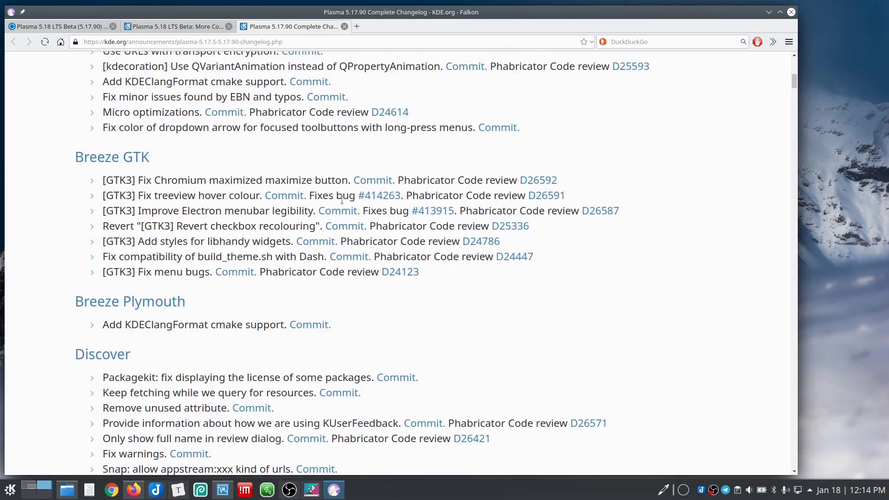
{"action": "scroll", "coordinate": [344, 209], "scroll_direction": "down", "scroll_amount": 14}
{"action": "scroll", "coordinate": [269, 215], "scroll_direction": "down", "scroll_amount": 11}
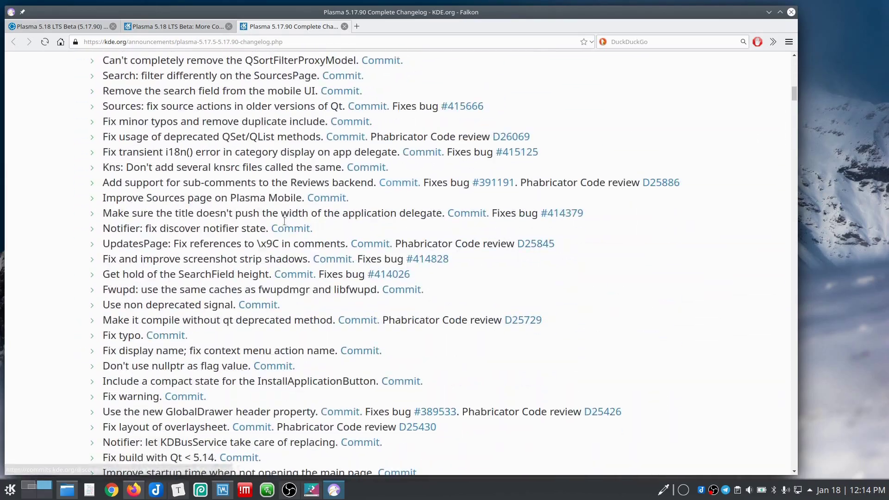
{"action": "left_click_drag", "start_coordinate": [794, 93], "coordinate": [795, 260]}
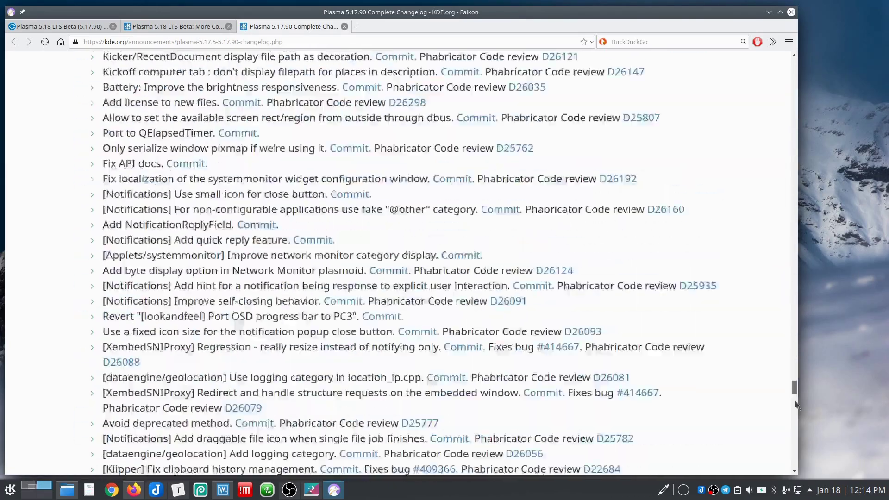
{"action": "key", "text": "Home"}
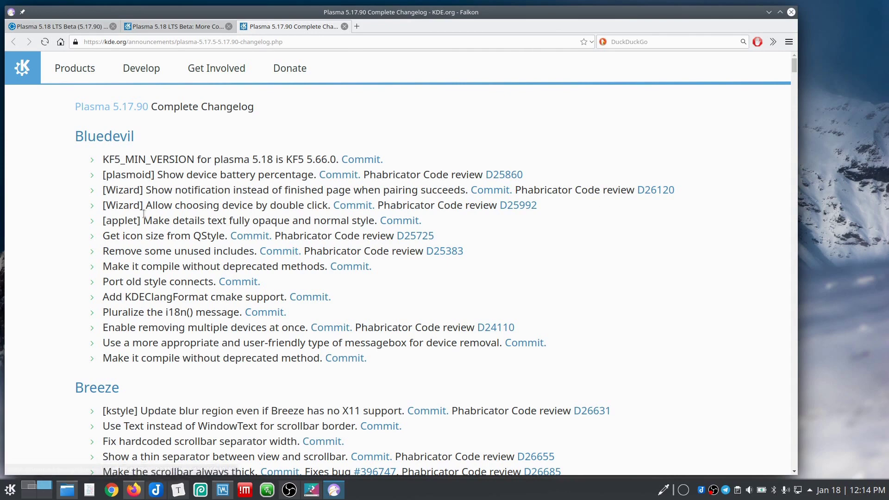
{"action": "scroll", "coordinate": [143, 214], "scroll_direction": "down", "scroll_amount": 3}
{"action": "scroll", "coordinate": [144, 214], "scroll_direction": "up", "scroll_amount": 4}
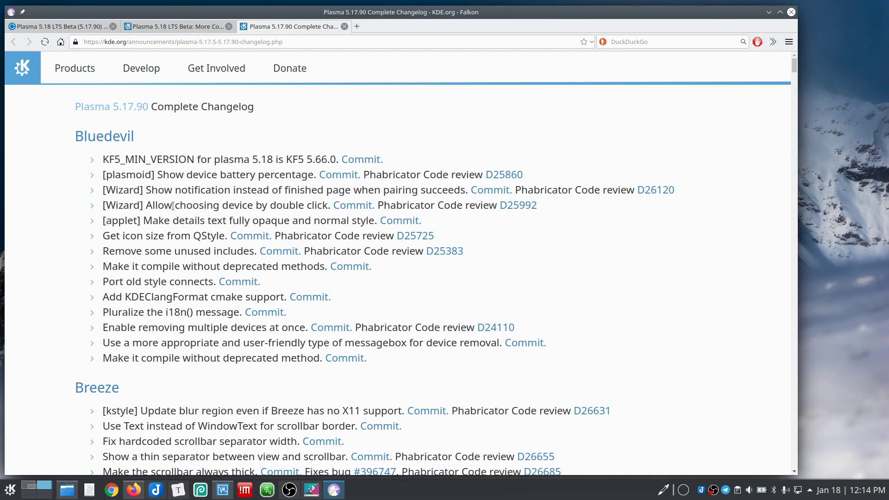
{"action": "scroll", "coordinate": [187, 324], "scroll_direction": "down", "scroll_amount": 2}
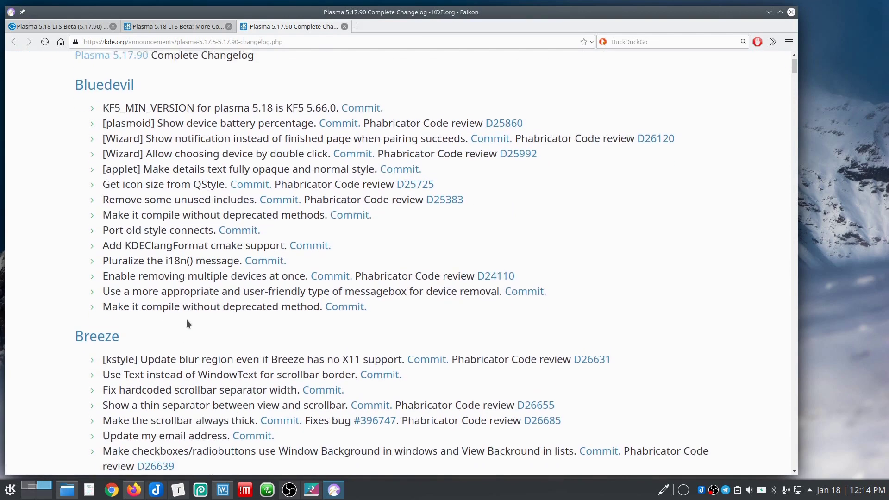
{"action": "scroll", "coordinate": [188, 324], "scroll_direction": "up", "scroll_amount": 2}
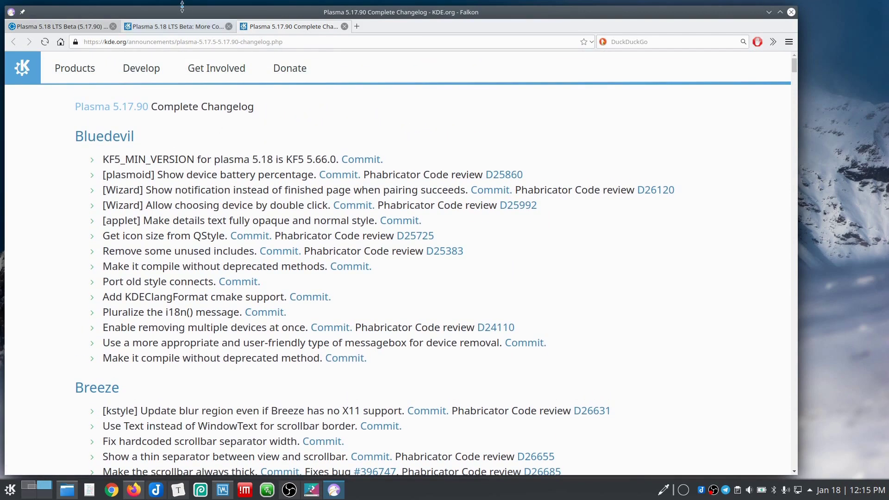
{"action": "left_click", "coordinate": [58, 26]}
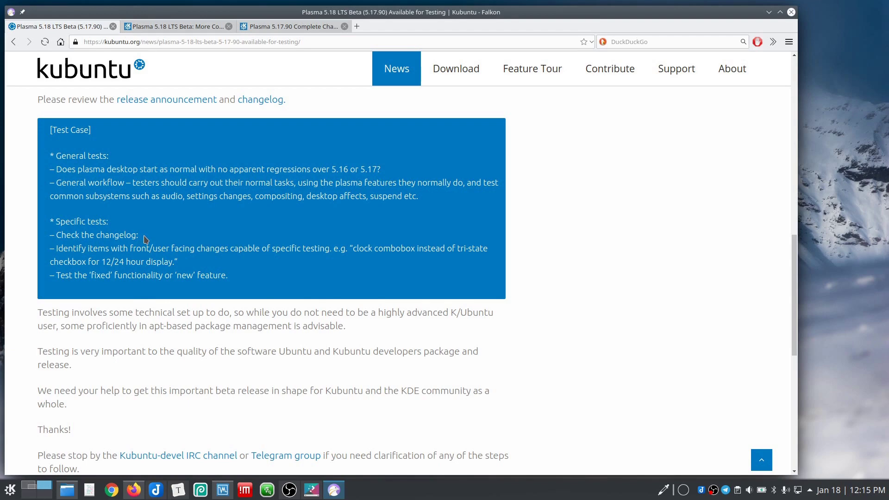
Step: Scroll back up the Kubuntu announcement to the bug-reporting bullets and test case
{"action": "scroll", "coordinate": [148, 240], "scroll_direction": "up", "scroll_amount": 3}
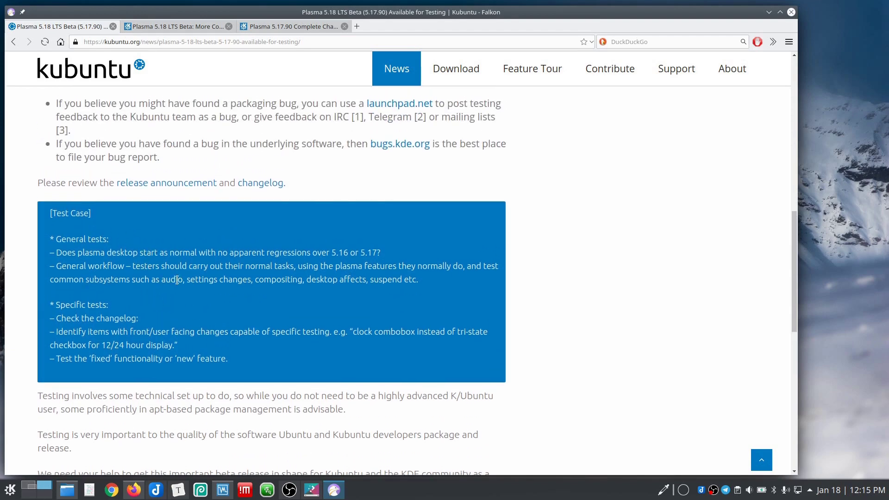
{"action": "scroll", "coordinate": [177, 279], "scroll_direction": "up", "scroll_amount": 5}
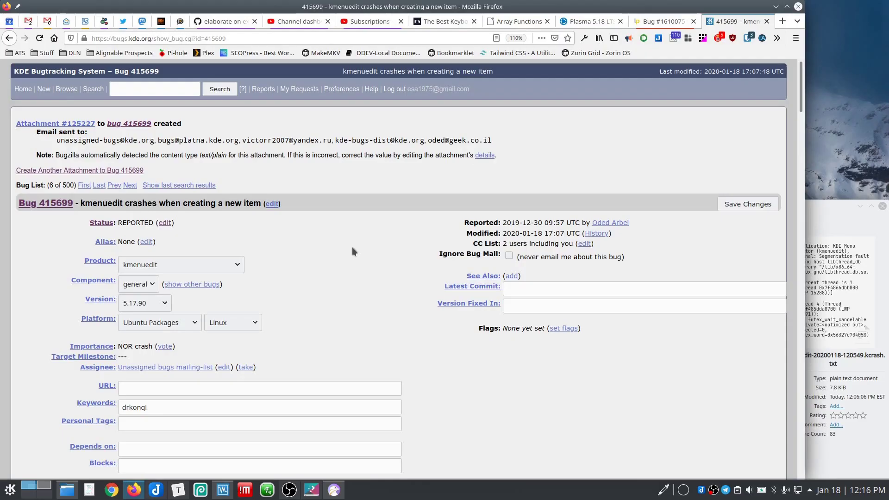
Step: Zoom the KDE bug 415699 page to 133% and bring up the application launcher's context menu
{"action": "key", "text": "ctrl+plus"}
{"action": "key", "text": "ctrl+plus"}
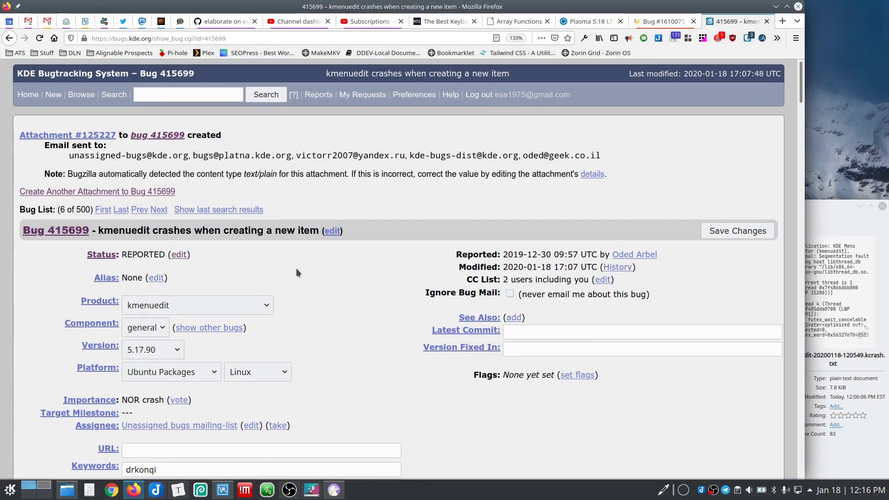
{"action": "scroll", "coordinate": [355, 301], "scroll_direction": "down", "scroll_amount": 4}
{"action": "scroll", "coordinate": [356, 297], "scroll_direction": "up", "scroll_amount": 4}
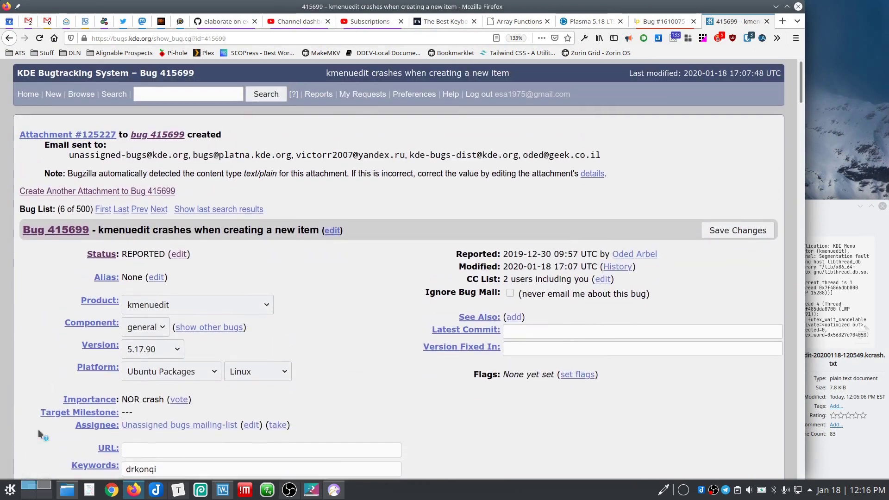
{"action": "right_click", "coordinate": [6, 494]}
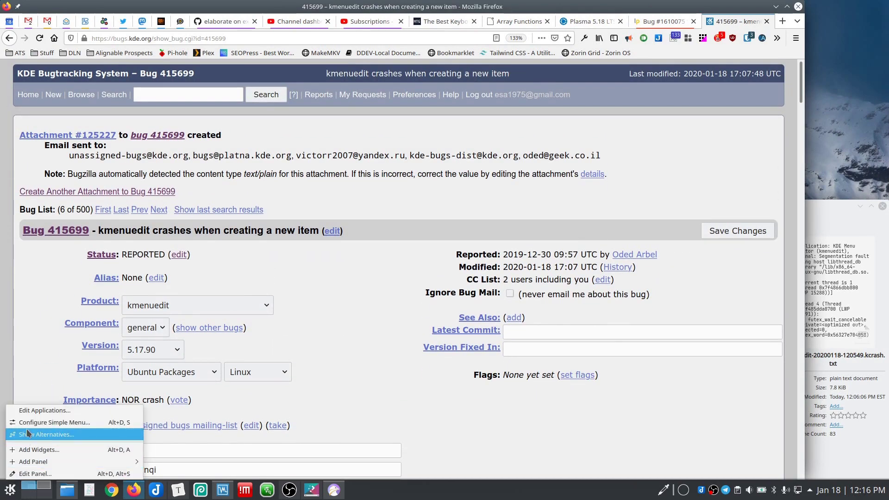
Step: Start KDE Menu Editor and add a 'Telegram Desktop' item under Internet, crashing the editor
{"action": "left_click", "coordinate": [28, 411]}
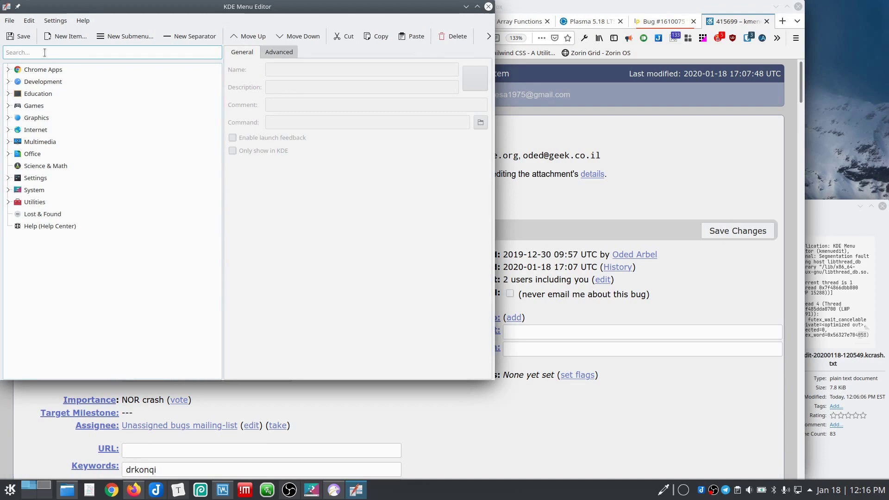
{"action": "left_click", "coordinate": [10, 490]}
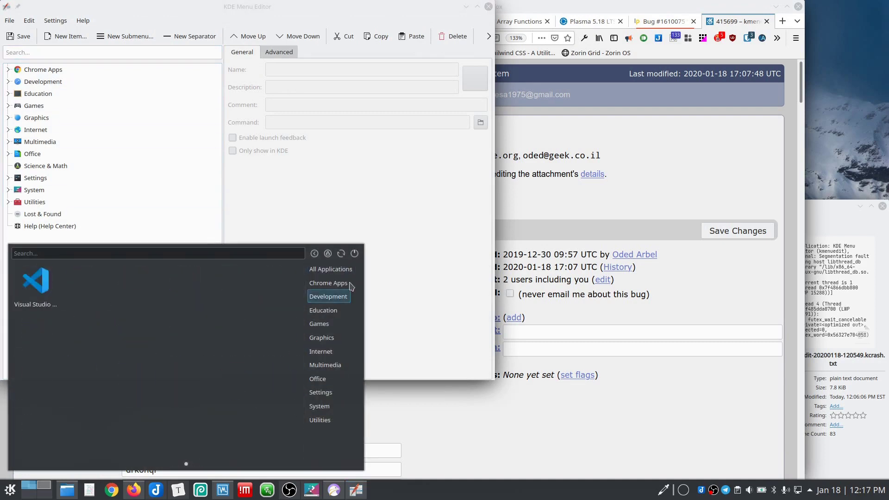
{"action": "key", "text": "Escape"}
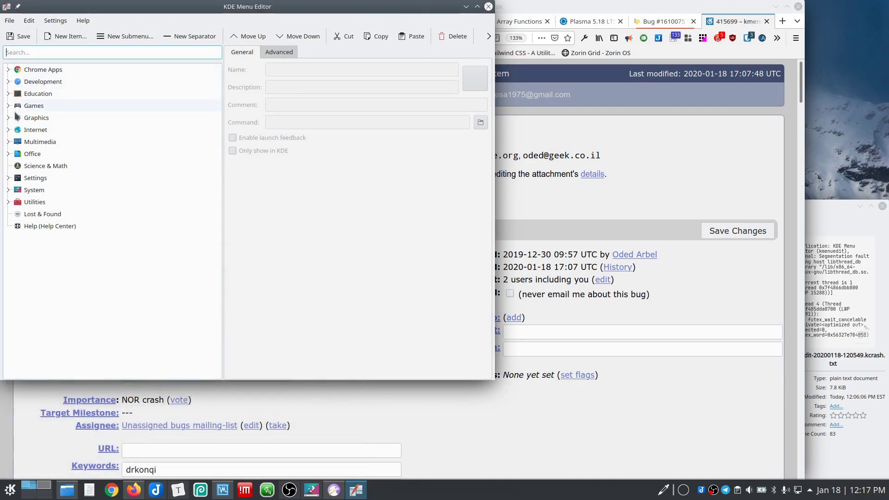
{"action": "left_click", "coordinate": [32, 130]}
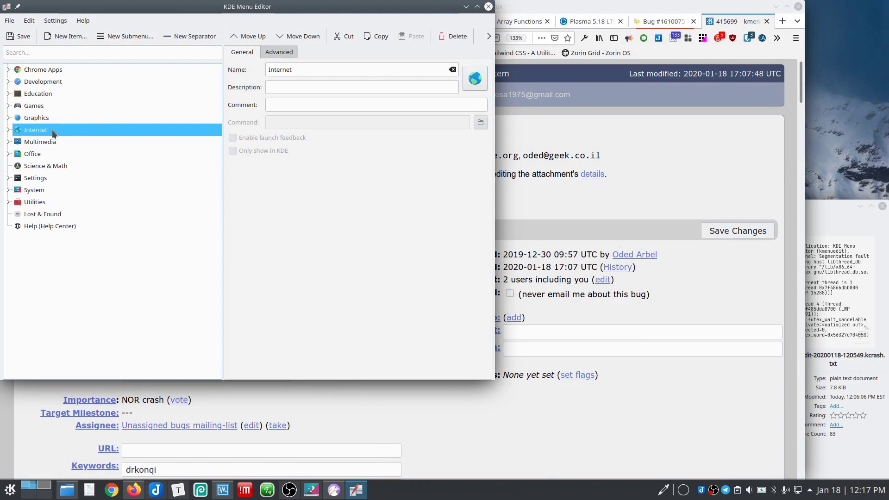
{"action": "left_click", "coordinate": [67, 36]}
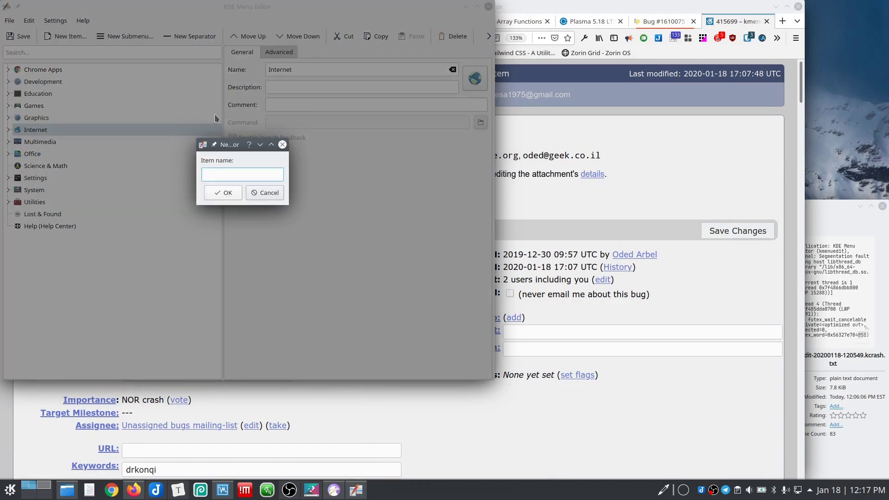
{"action": "type", "text": "Telegram Desktop"}
{"action": "left_click", "coordinate": [228, 193]}
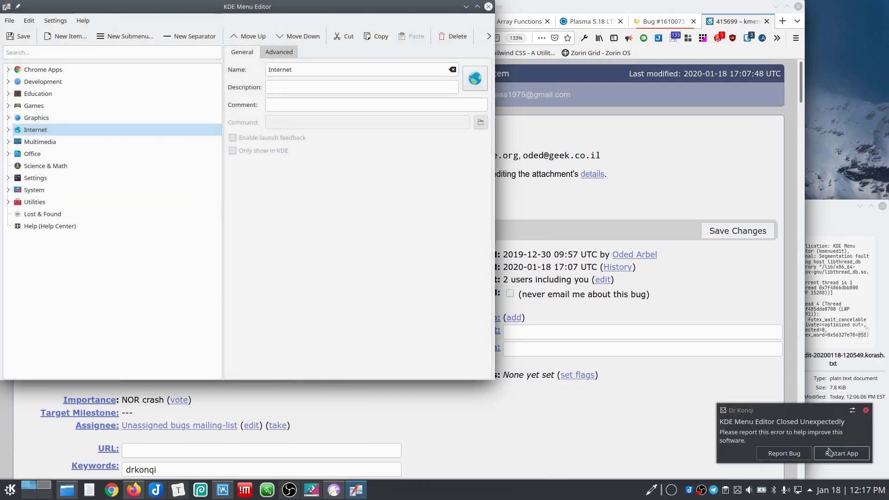
Step: Step the crash assistant through to the backtrace, which is judged unhelpful, then close it
{"action": "left_click", "coordinate": [798, 458]}
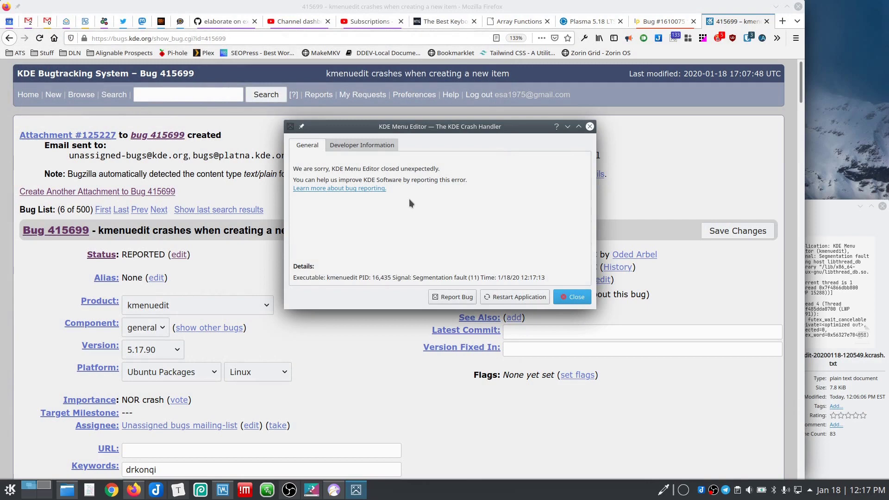
{"action": "left_click", "coordinate": [460, 296]}
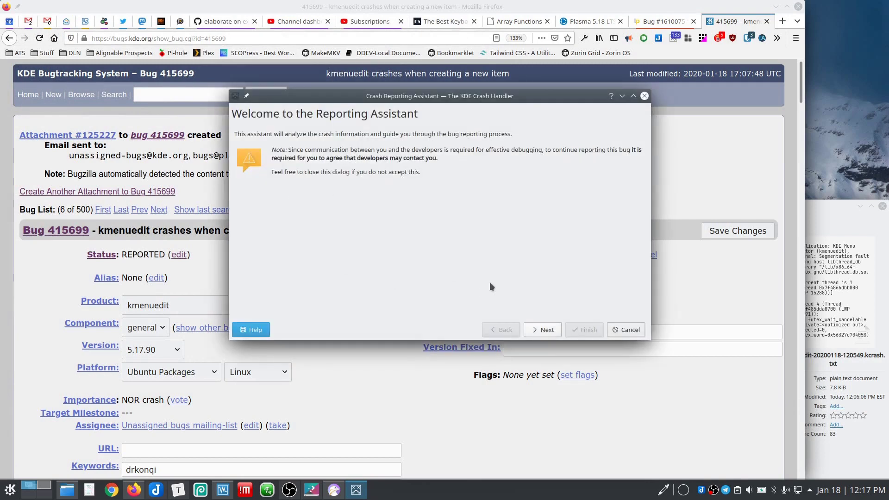
{"action": "left_click", "coordinate": [543, 330]}
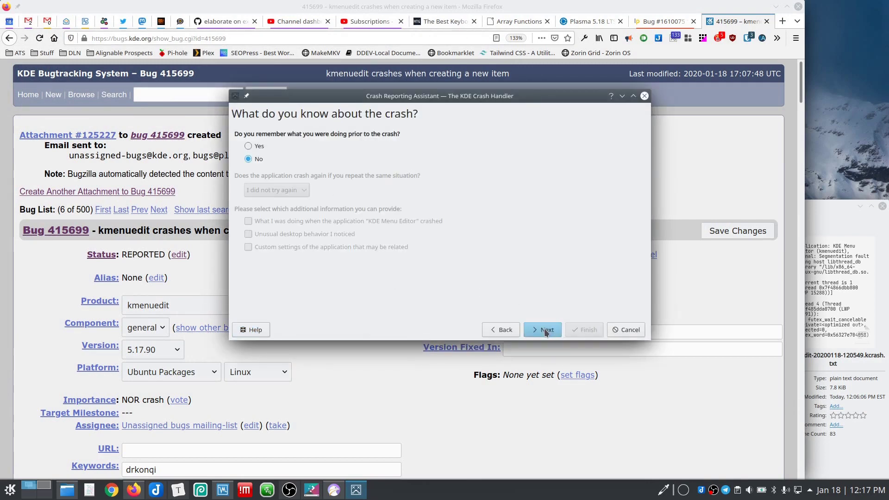
{"action": "left_click", "coordinate": [545, 332]}
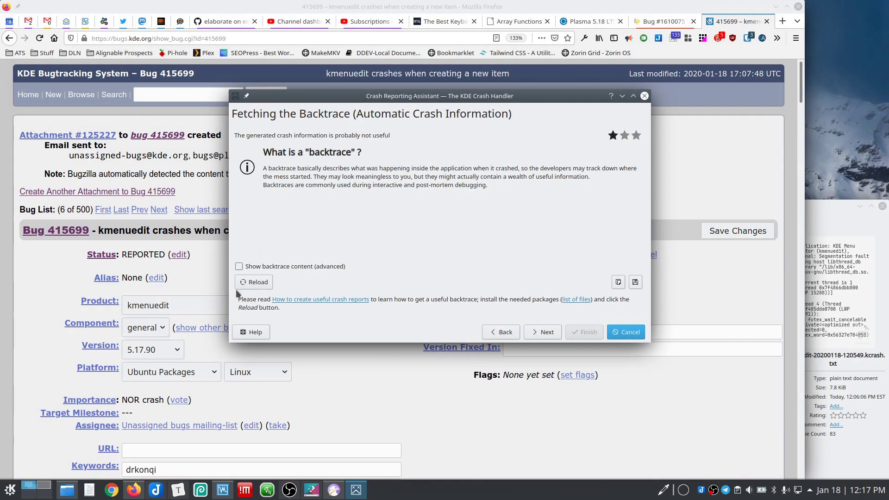
{"action": "left_click", "coordinate": [239, 266]}
{"action": "scroll", "coordinate": [327, 192], "scroll_direction": "down", "scroll_amount": 10}
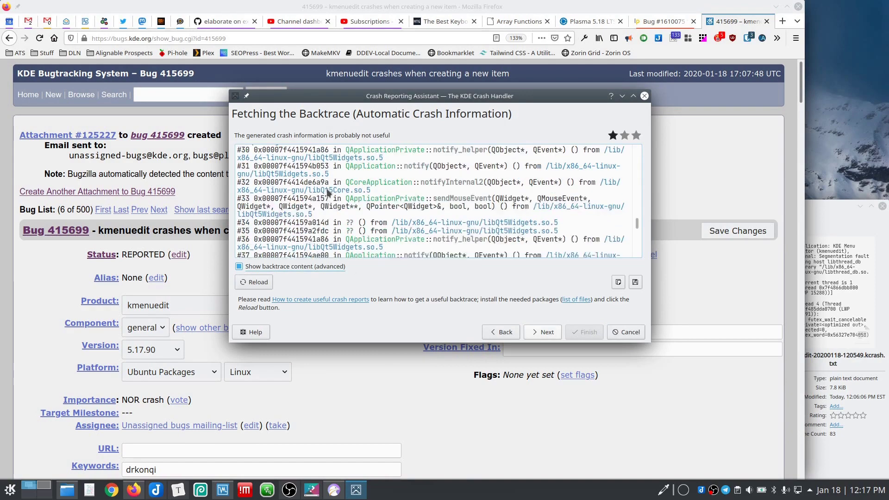
{"action": "scroll", "coordinate": [324, 190], "scroll_direction": "down", "scroll_amount": 5}
{"action": "key", "text": "Return"}
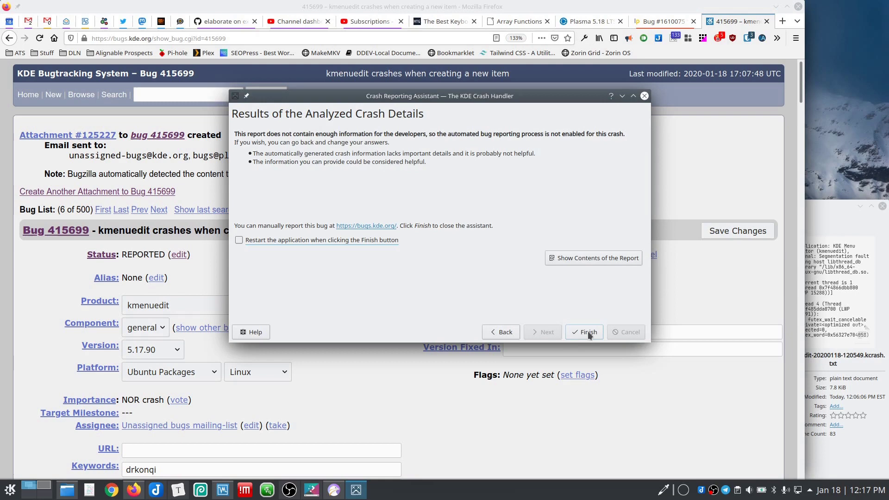
{"action": "left_click", "coordinate": [644, 96]}
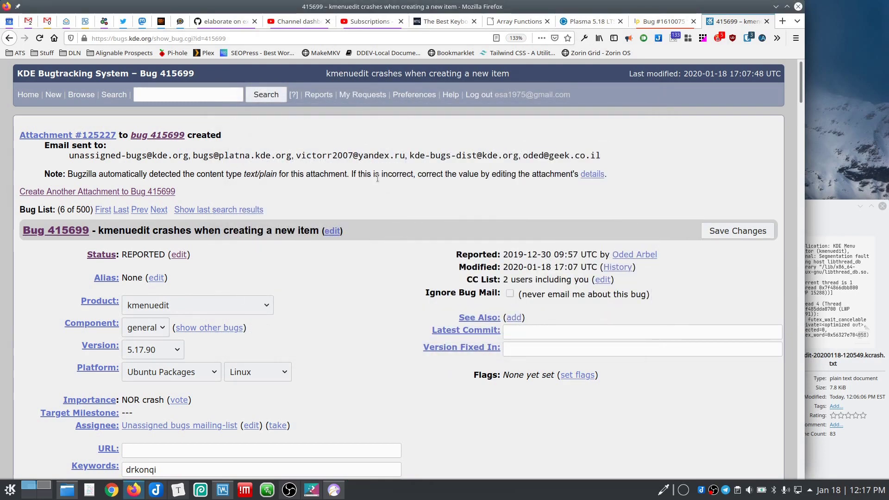
{"action": "scroll", "coordinate": [412, 187], "scroll_direction": "down", "scroll_amount": 5}
{"action": "scroll", "coordinate": [429, 192], "scroll_direction": "down", "scroll_amount": 3}
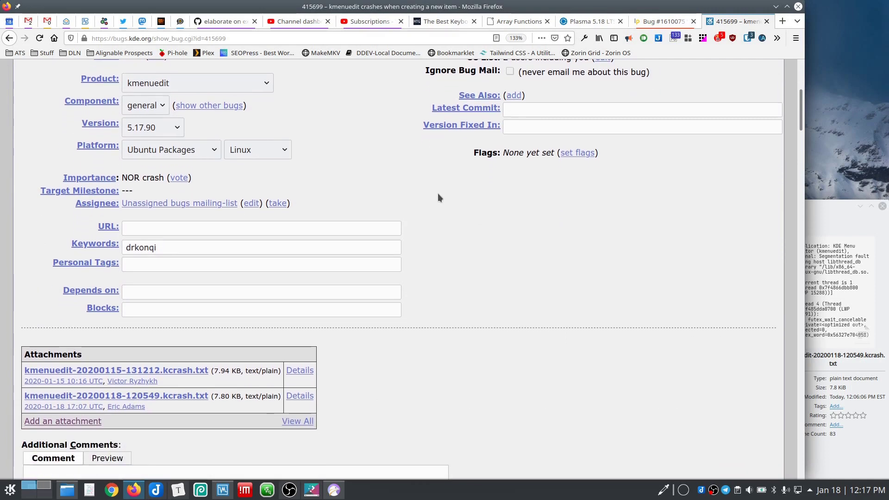
{"action": "scroll", "coordinate": [439, 197], "scroll_direction": "down", "scroll_amount": 10}
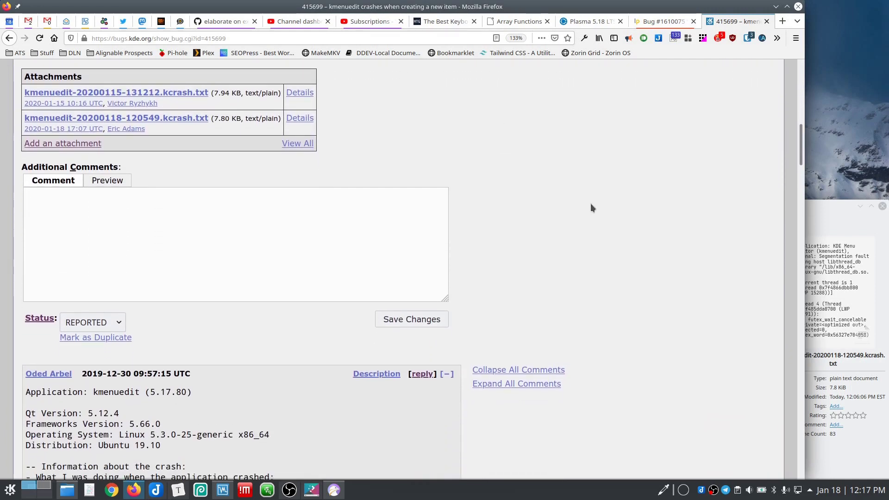
{"action": "scroll", "coordinate": [592, 206], "scroll_direction": "down", "scroll_amount": 10}
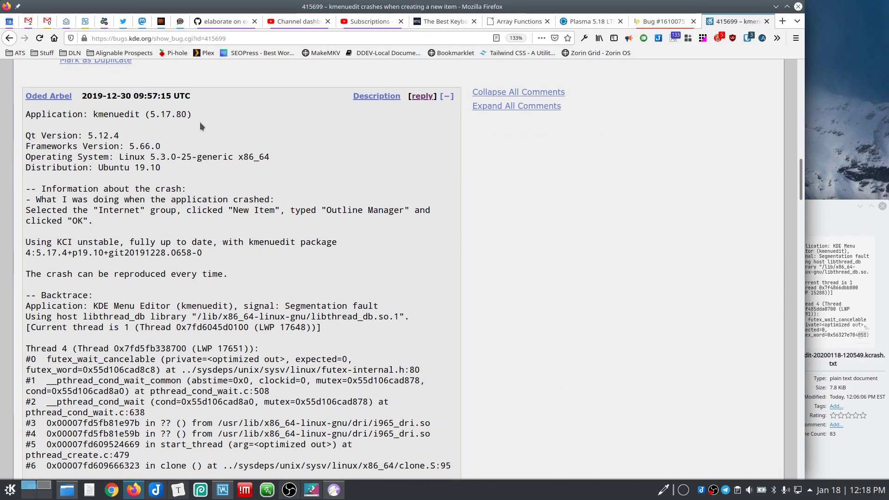
{"action": "scroll", "coordinate": [526, 190], "scroll_direction": "down", "scroll_amount": 2}
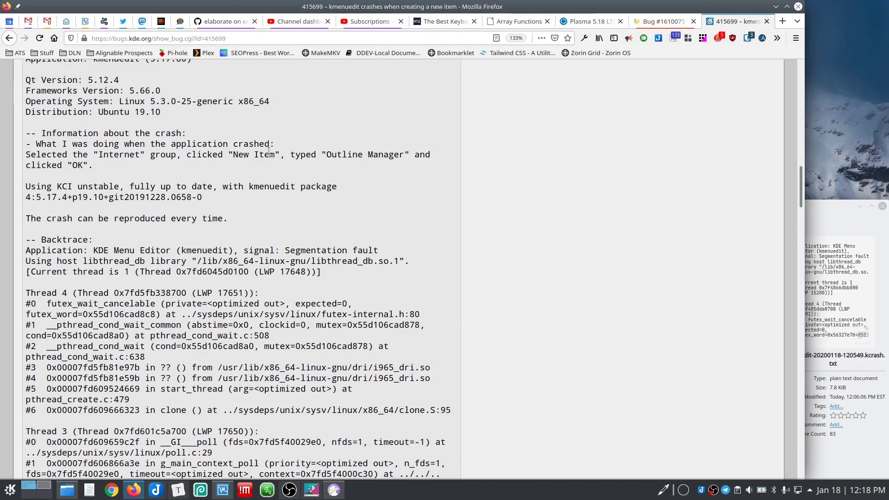
{"action": "scroll", "coordinate": [426, 219], "scroll_direction": "down", "scroll_amount": 20}
{"action": "scroll", "coordinate": [426, 219], "scroll_direction": "down", "scroll_amount": 5}
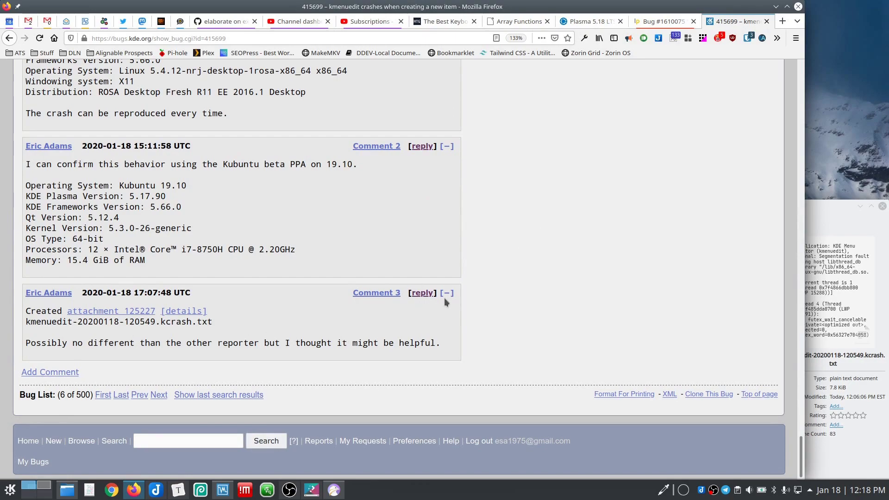
{"action": "left_click_drag", "start_coordinate": [800, 458], "coordinate": [796, 81]}
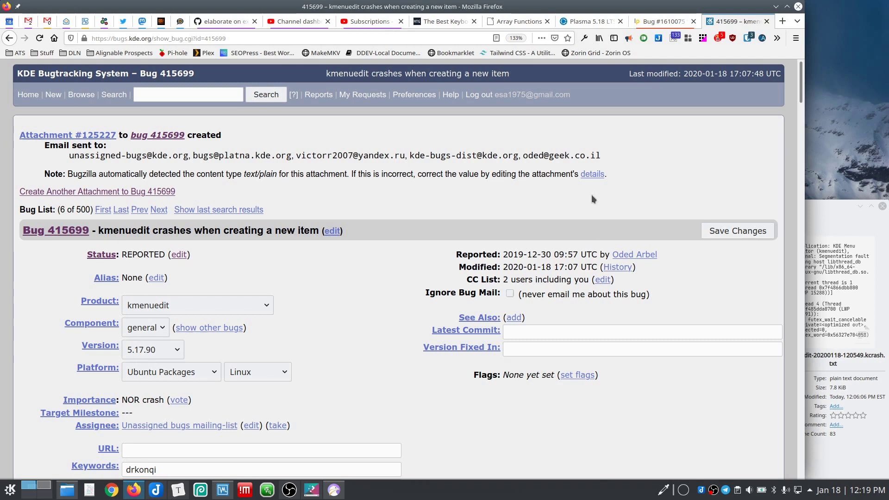
Step: Show Launchpad bug #1610075, then launch Driver Manager via a 'driv' search and move its hung window
{"action": "left_click", "coordinate": [662, 21]}
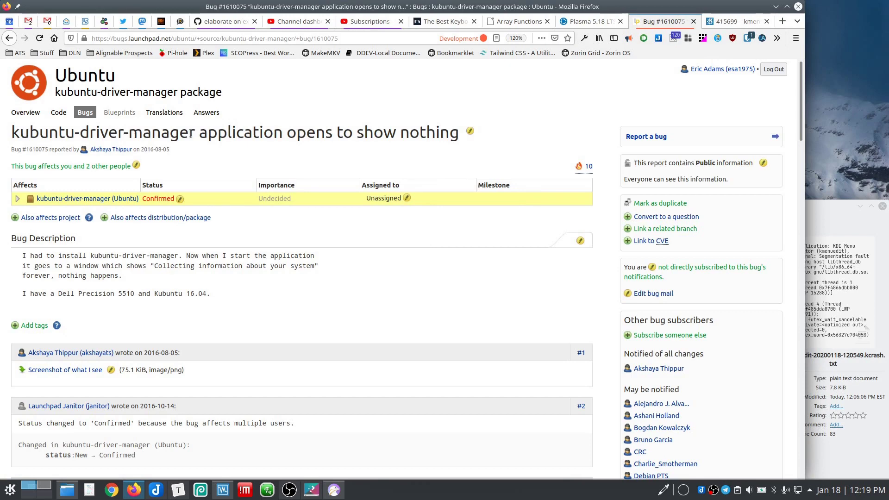
{"action": "left_click", "coordinate": [11, 494]}
{"action": "type", "text": "driv"}
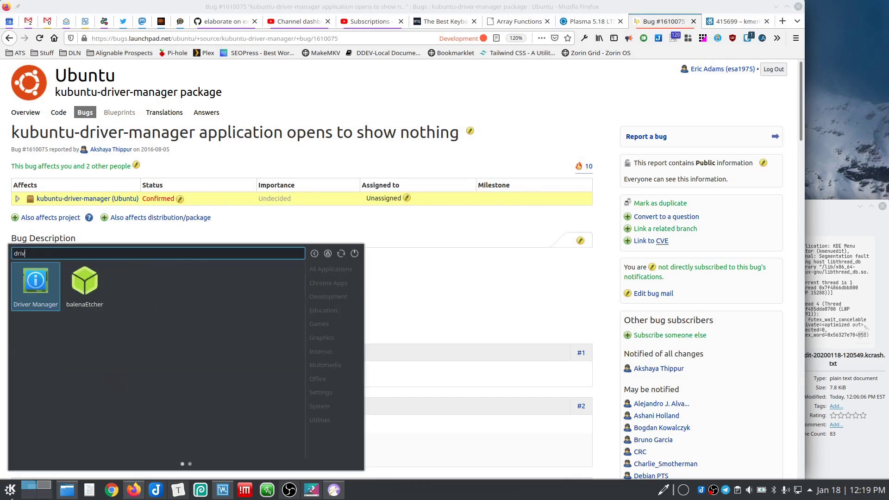
{"action": "key", "text": "Return"}
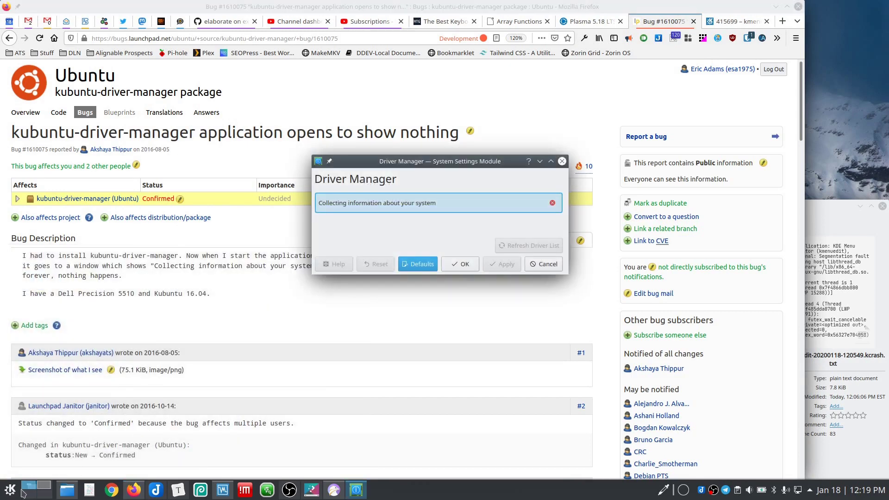
{"action": "left_click", "coordinate": [9, 490]}
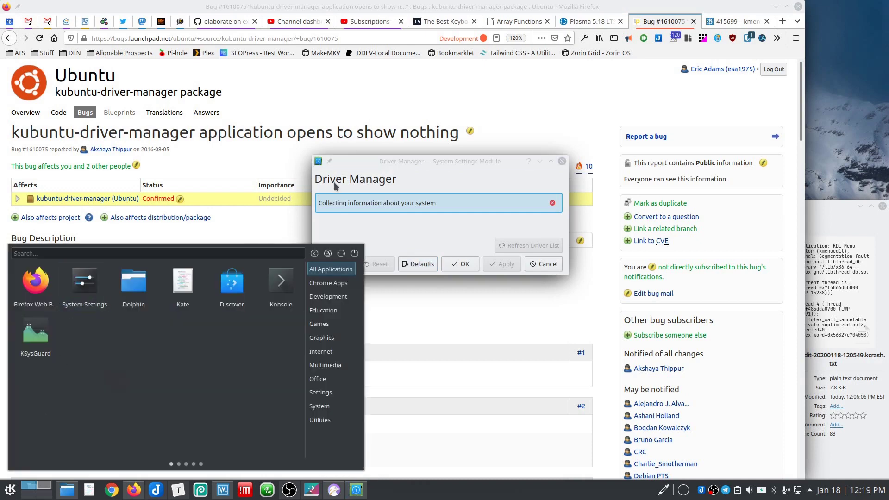
{"action": "left_click", "coordinate": [379, 159]}
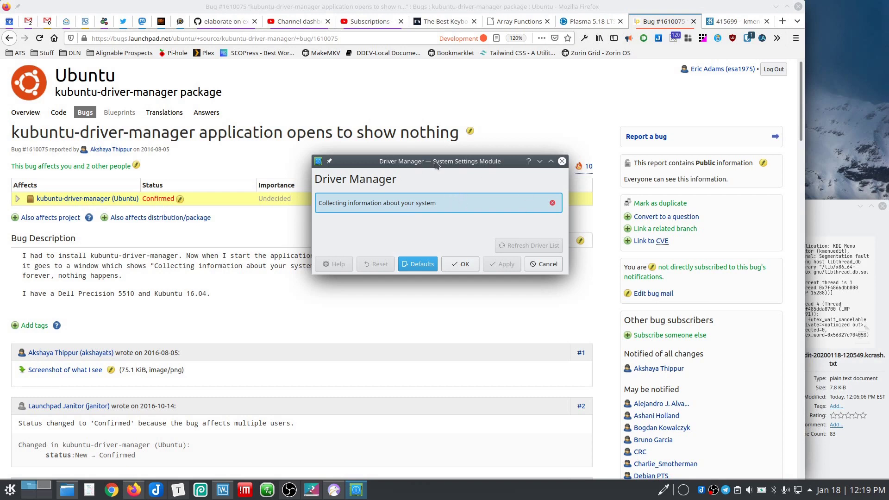
{"action": "left_click_drag", "start_coordinate": [439, 161], "coordinate": [385, 169]}
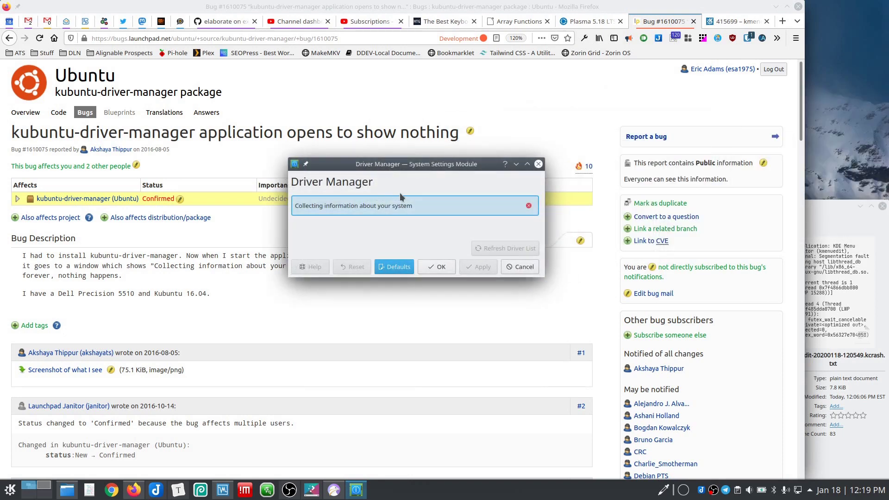
{"action": "left_click", "coordinate": [432, 267]}
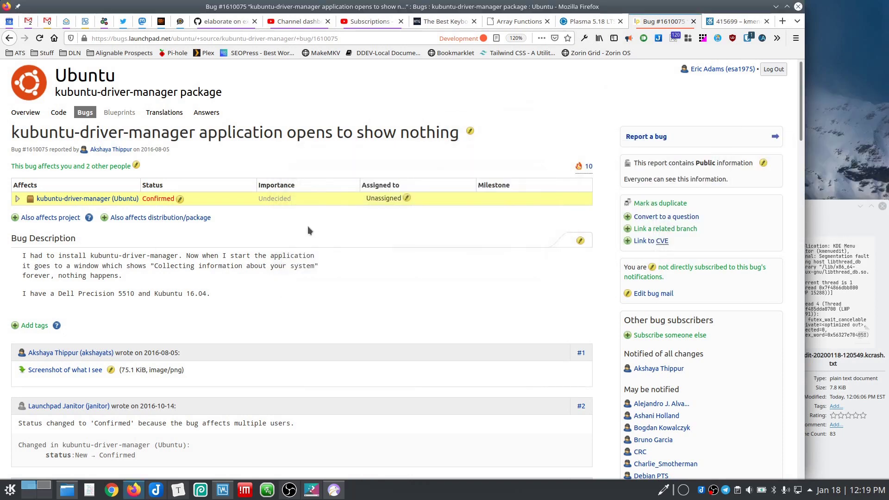
{"action": "scroll", "coordinate": [254, 238], "scroll_direction": "down", "scroll_amount": 4}
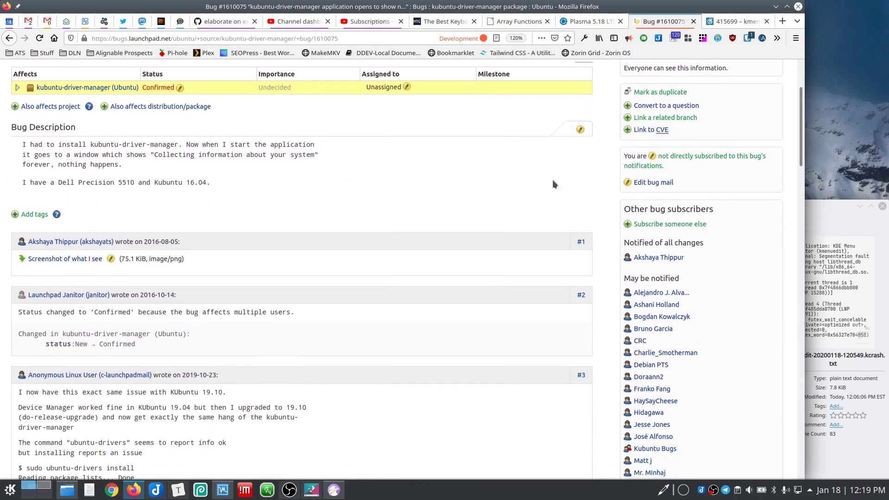
{"action": "left_click_drag", "start_coordinate": [802, 134], "coordinate": [782, 398]}
{"action": "scroll", "coordinate": [789, 409], "scroll_direction": "down", "scroll_amount": 3}
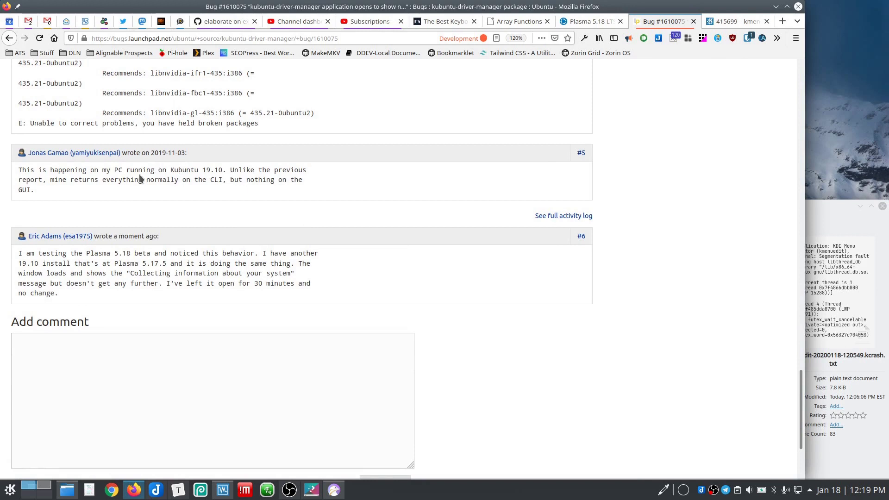
{"action": "scroll", "coordinate": [170, 178], "scroll_direction": "down", "scroll_amount": 4}
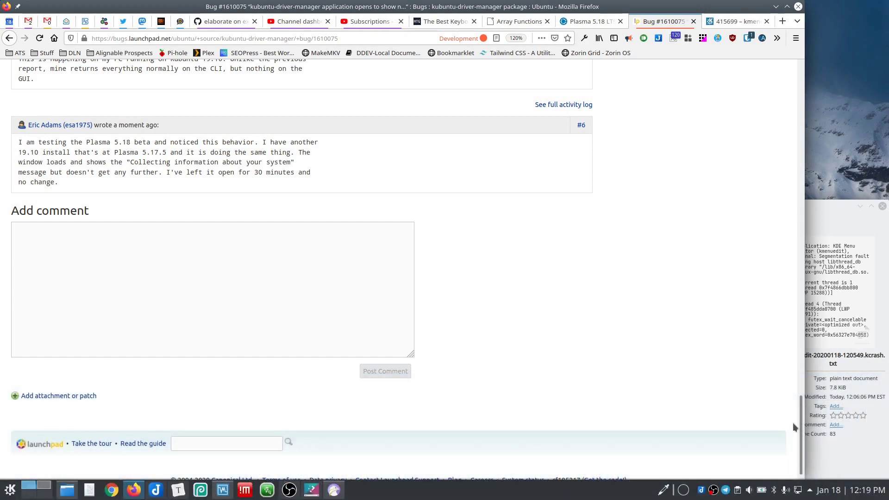
{"action": "key", "text": "Home"}
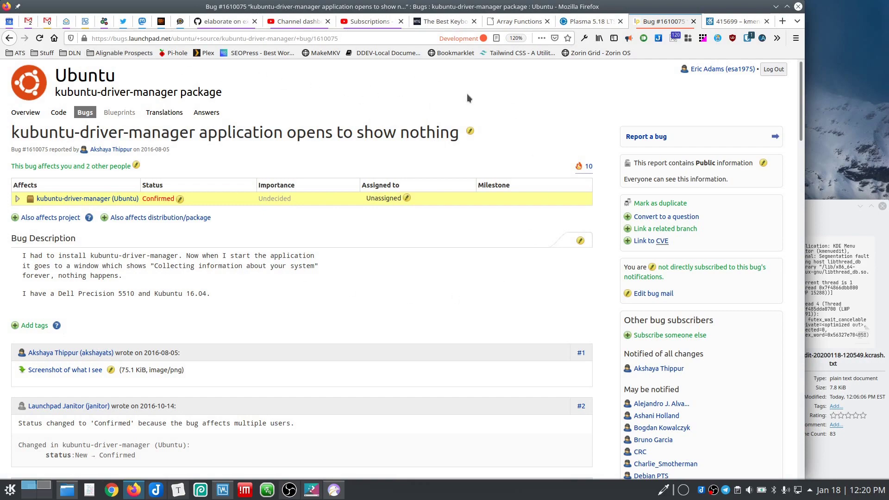
{"action": "key", "text": "ctrl+F2"}
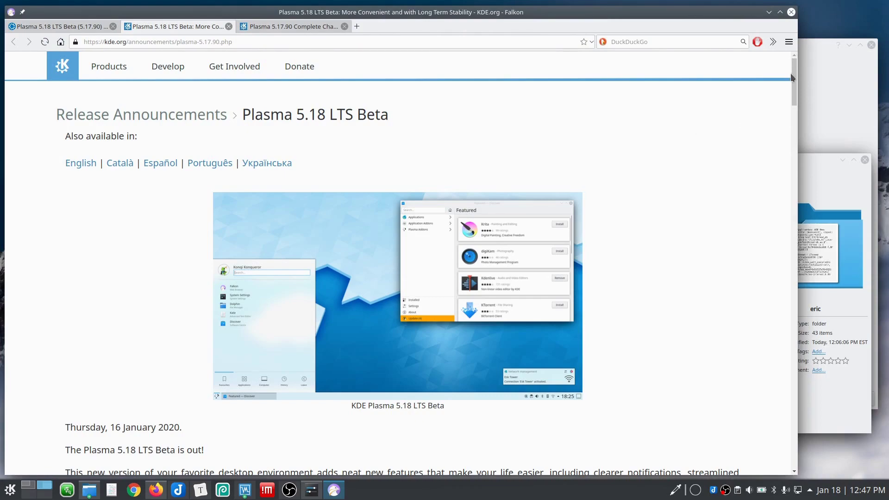
Step: Scroll the Plasma 5.18 announcement and flip between the Complete Changelog, Kubuntu and announcement tabs
{"action": "left_click_drag", "start_coordinate": [793, 78], "coordinate": [793, 149]}
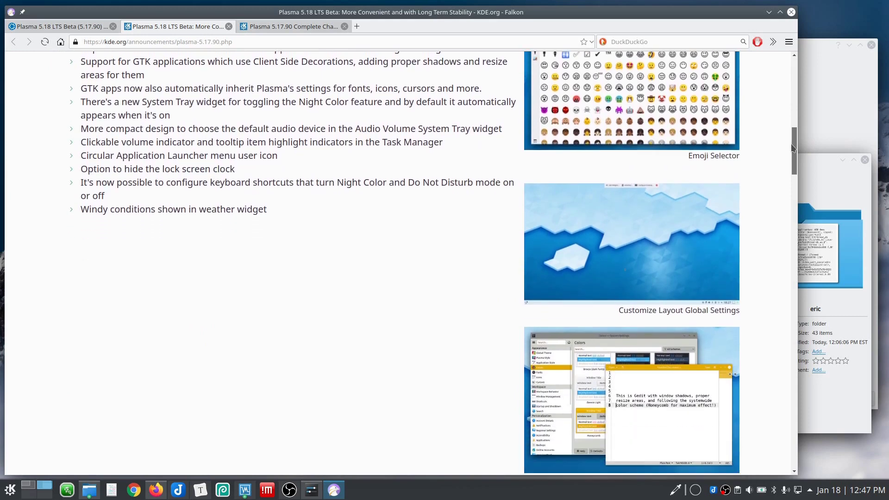
{"action": "left_click", "coordinate": [308, 24]}
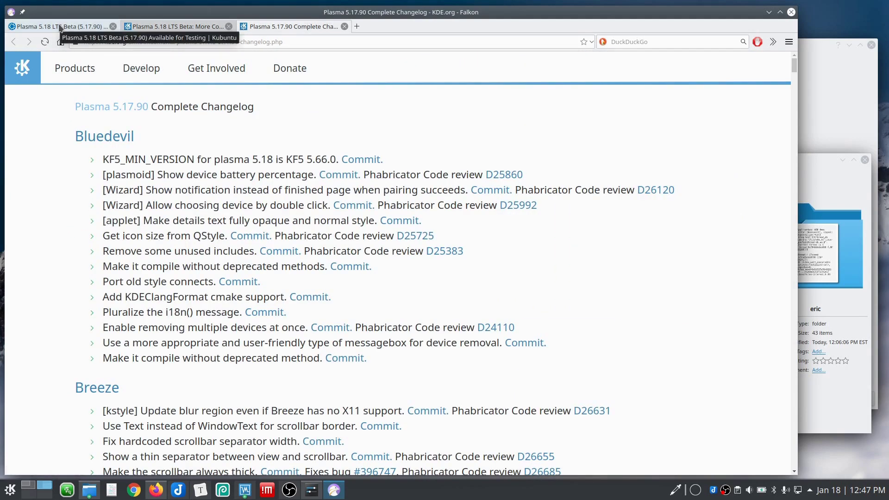
{"action": "left_click", "coordinate": [98, 27]}
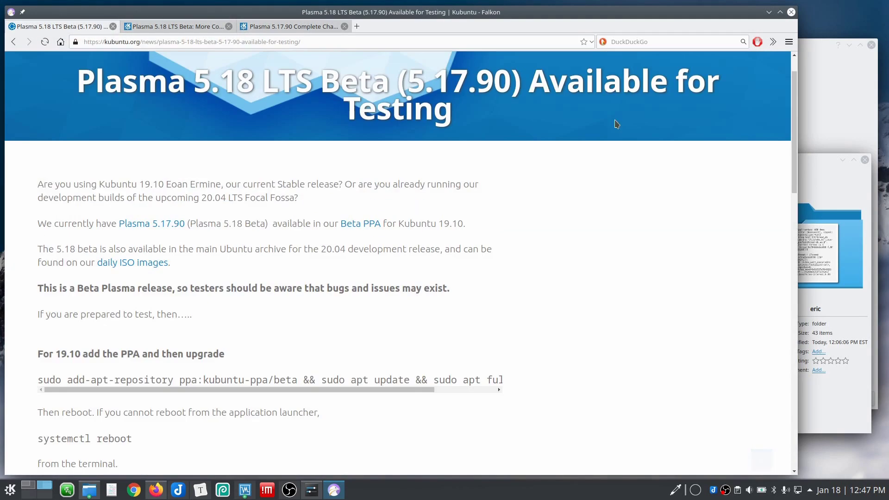
{"action": "left_click", "coordinate": [182, 27]}
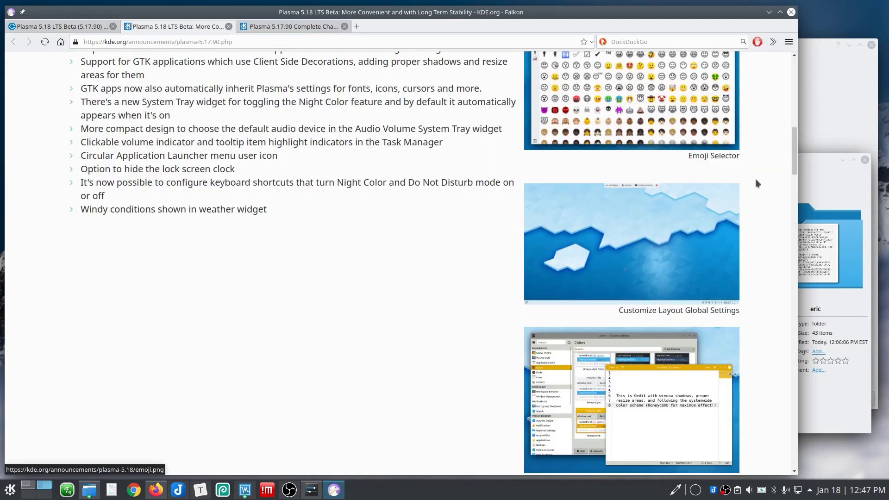
{"action": "left_click_drag", "start_coordinate": [791, 160], "coordinate": [793, 149]}
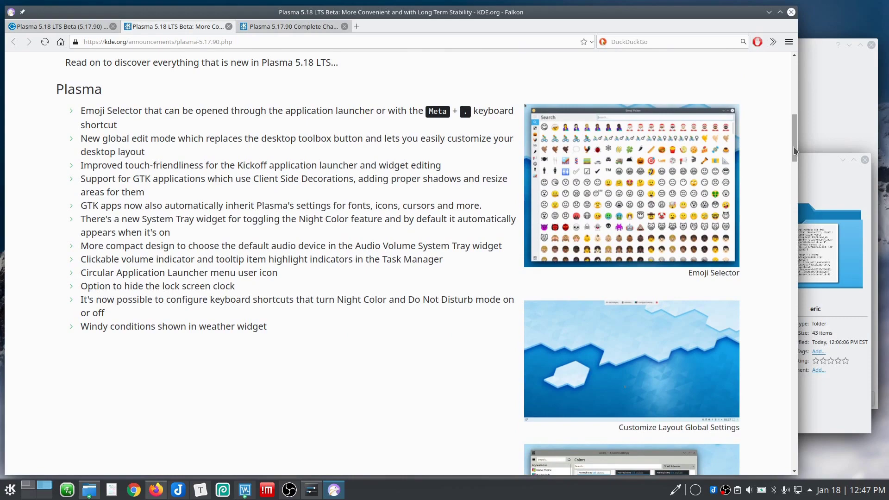
{"action": "left_click_drag", "start_coordinate": [793, 146], "coordinate": [782, 87]}
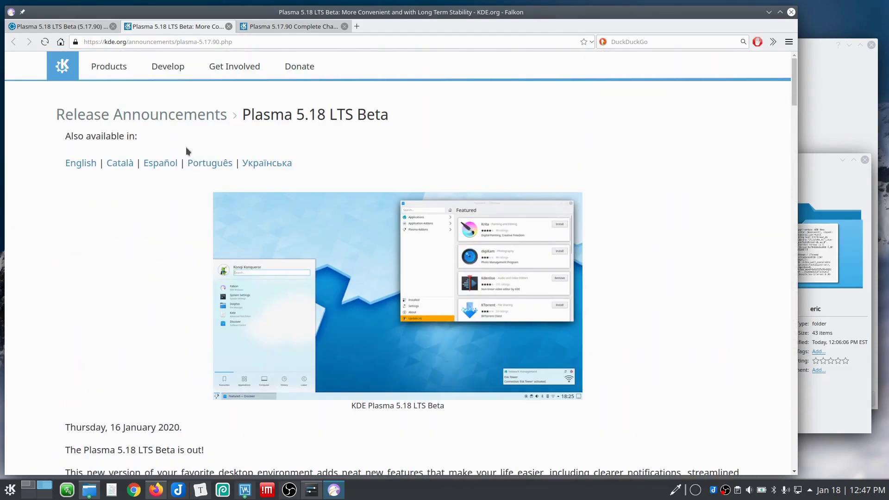
{"action": "left_click", "coordinate": [282, 27]}
Step: Switch to the Kubuntu post tab, scroll down to its end, and drag back to the top
{"action": "left_click", "coordinate": [61, 27]}
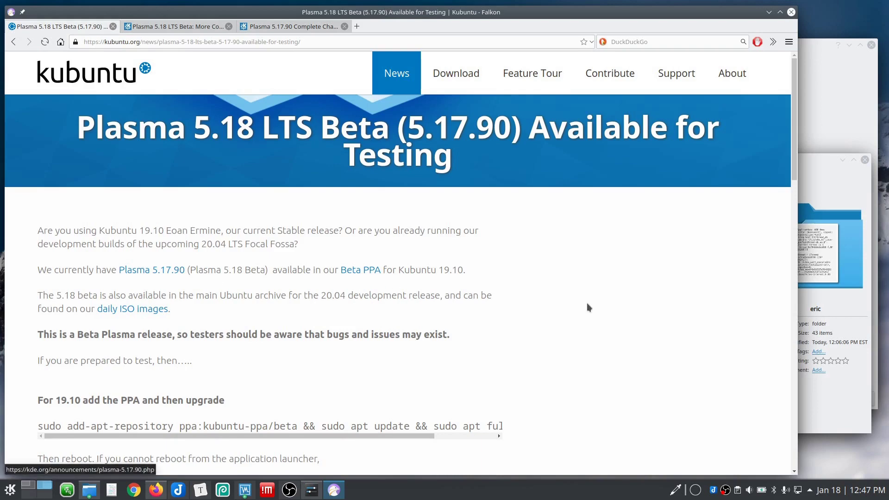
{"action": "scroll", "coordinate": [620, 284], "scroll_direction": "down", "scroll_amount": 3}
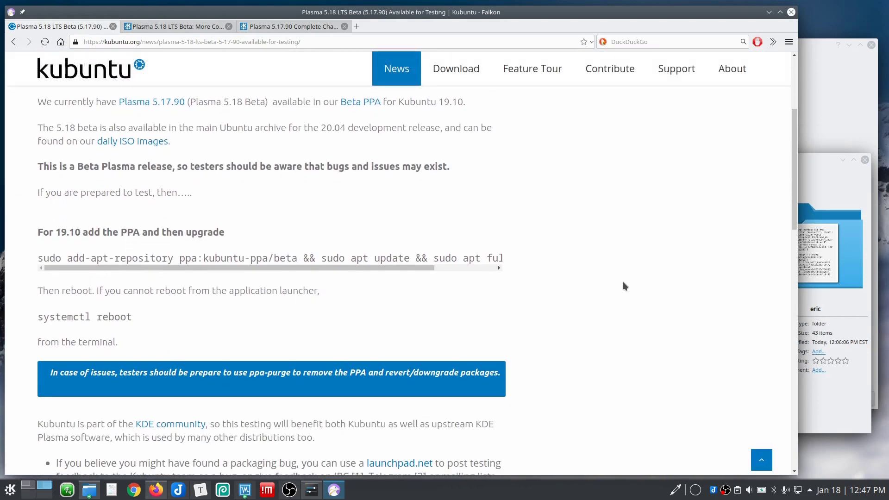
{"action": "scroll", "coordinate": [623, 282], "scroll_direction": "down", "scroll_amount": 3}
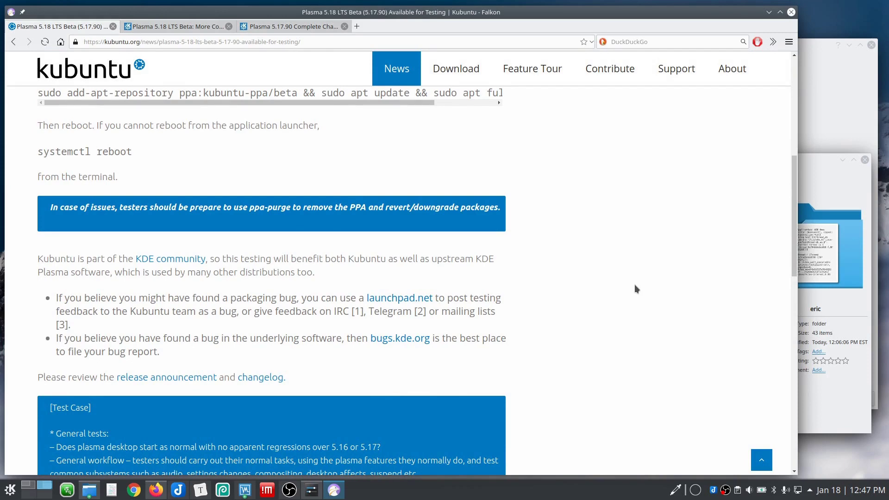
{"action": "scroll", "coordinate": [634, 285], "scroll_direction": "down", "scroll_amount": 3}
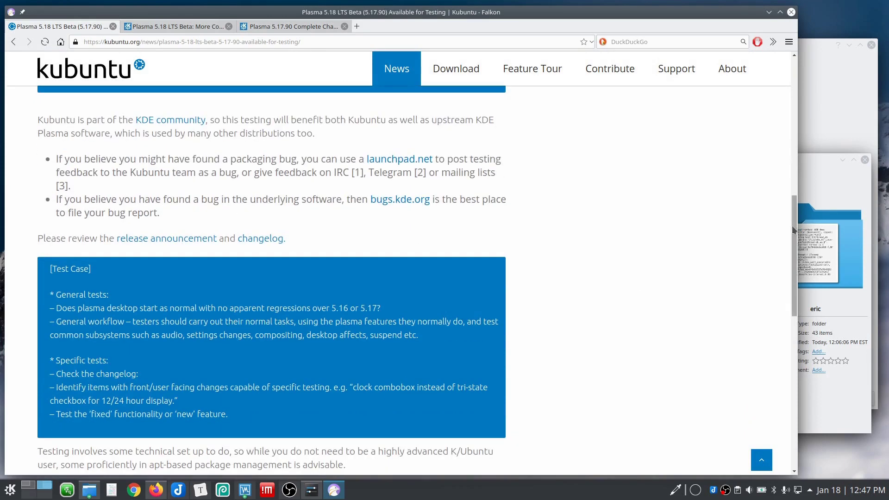
{"action": "scroll", "coordinate": [792, 226], "scroll_direction": "down", "scroll_amount": 5}
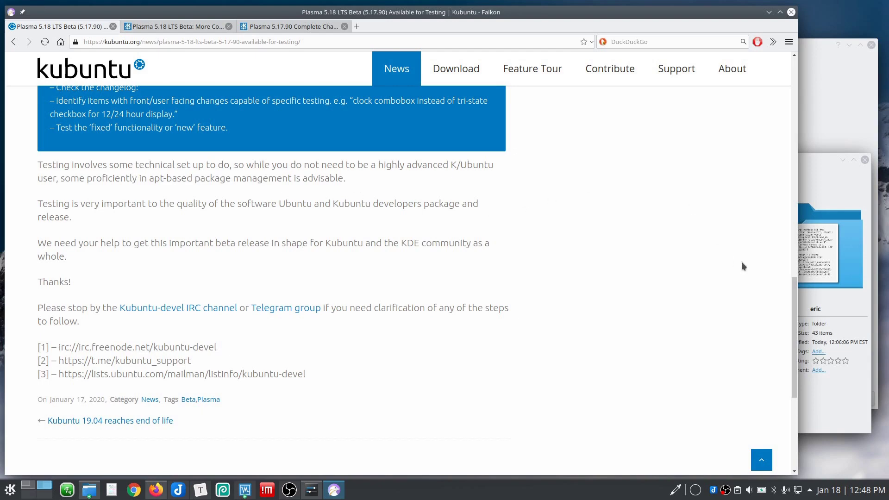
{"action": "left_click_drag", "start_coordinate": [794, 304], "coordinate": [794, 66]}
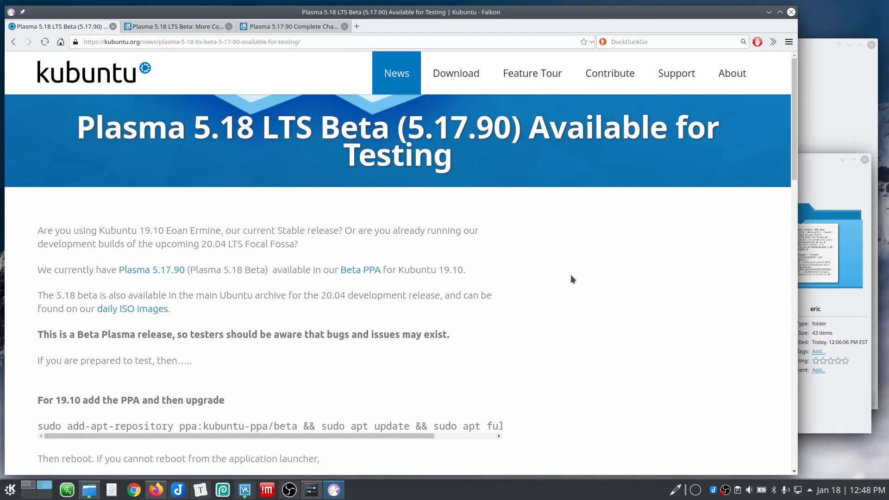